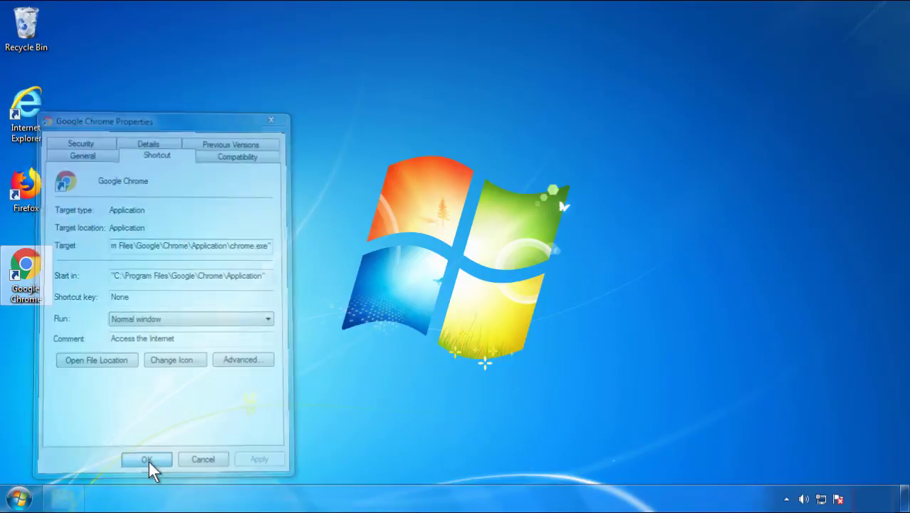
Confirm the Google Chrome shortcut's Properties dialog with OK and bring up the Start menu
click(19, 499)
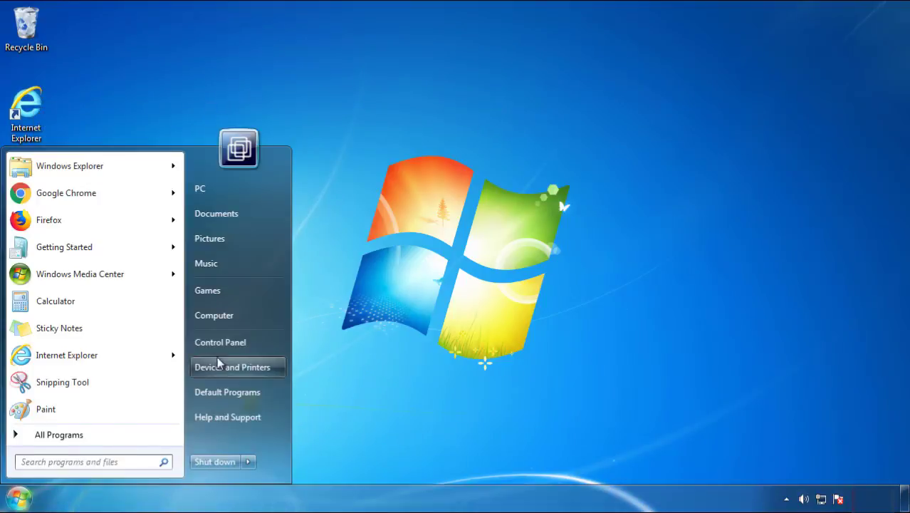
Uninstall SearchMine 2.00 from Programs and Features, sorted newest-installed first, then close the window
click(228, 340)
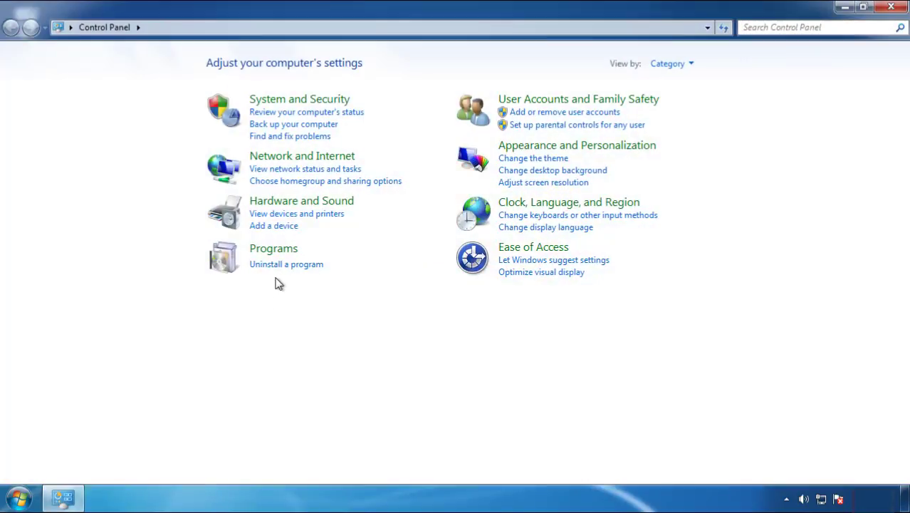
click(285, 265)
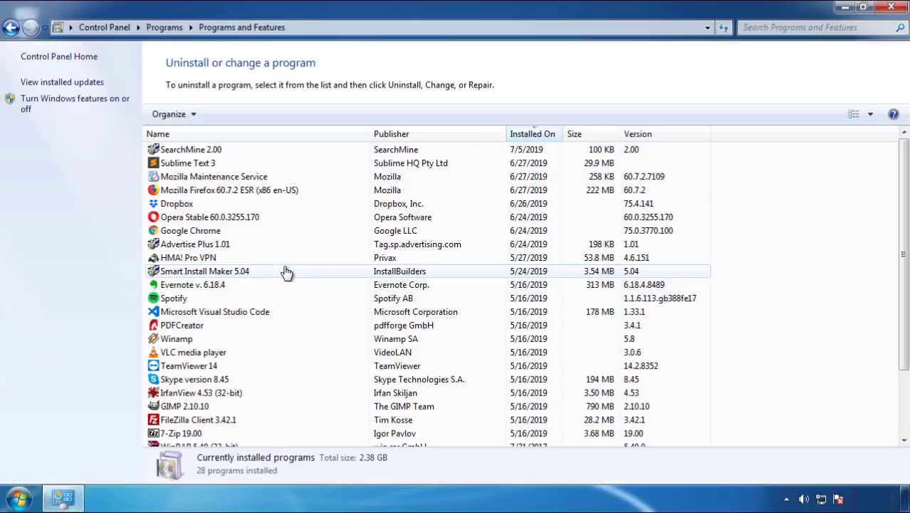
click(533, 136)
click(528, 135)
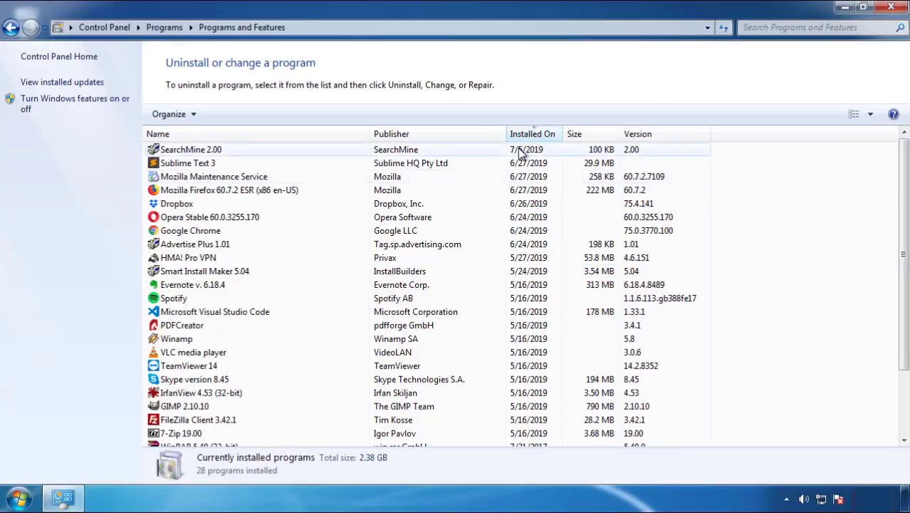
click(189, 151)
click(226, 114)
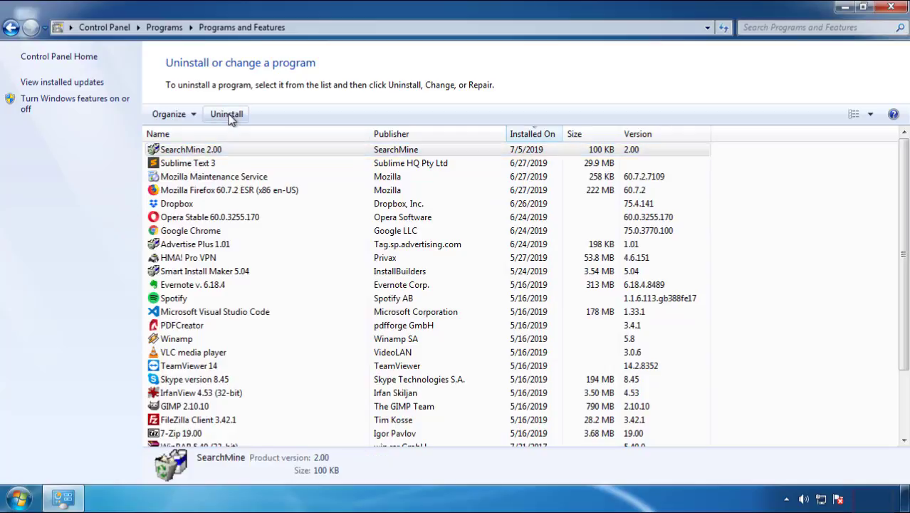
click(528, 375)
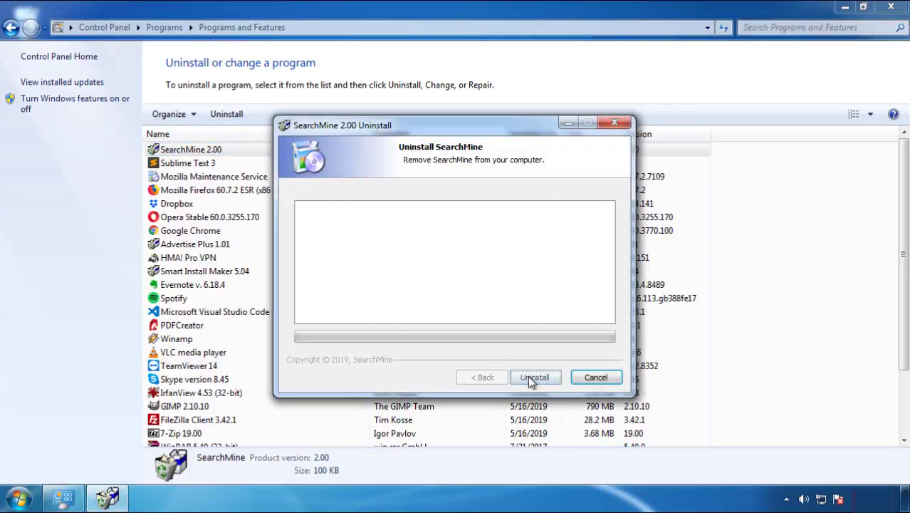
click(528, 375)
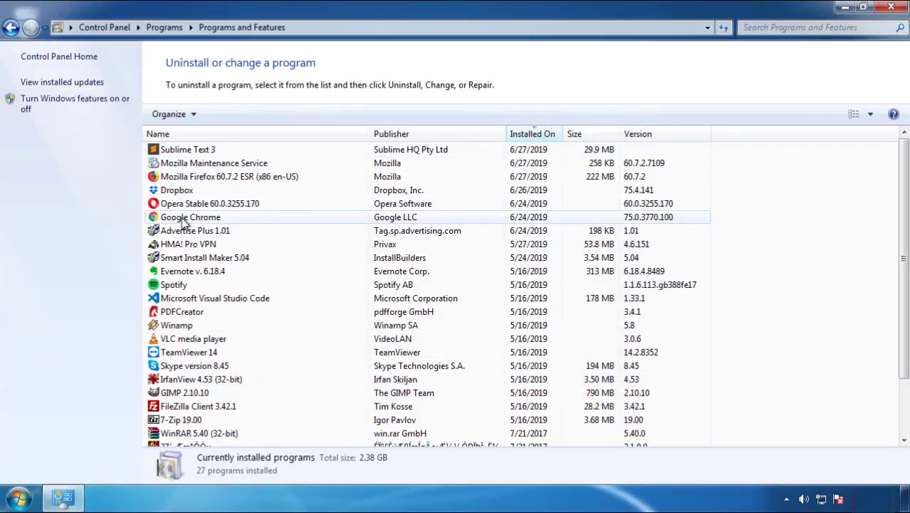
click(891, 9)
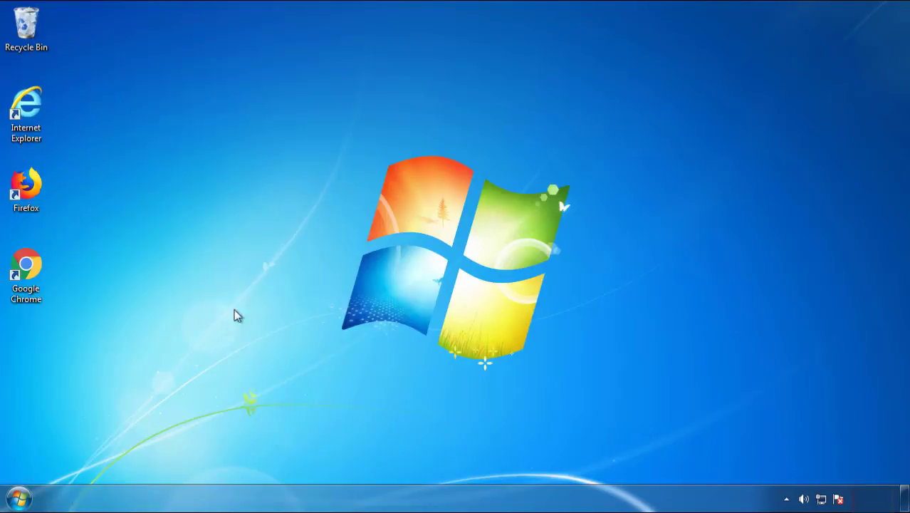
Restart Windows and choose Safe Mode from the Advanced Boot Options
click(18, 500)
click(246, 464)
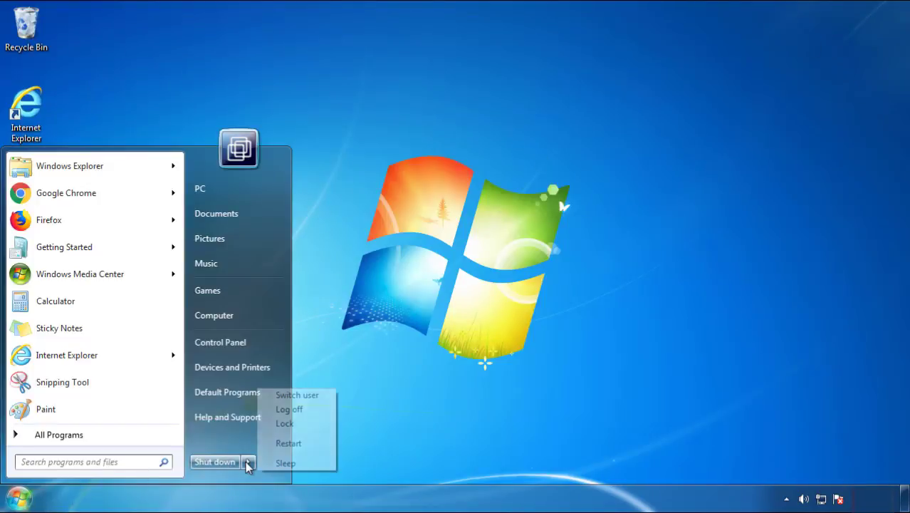
click(475, 390)
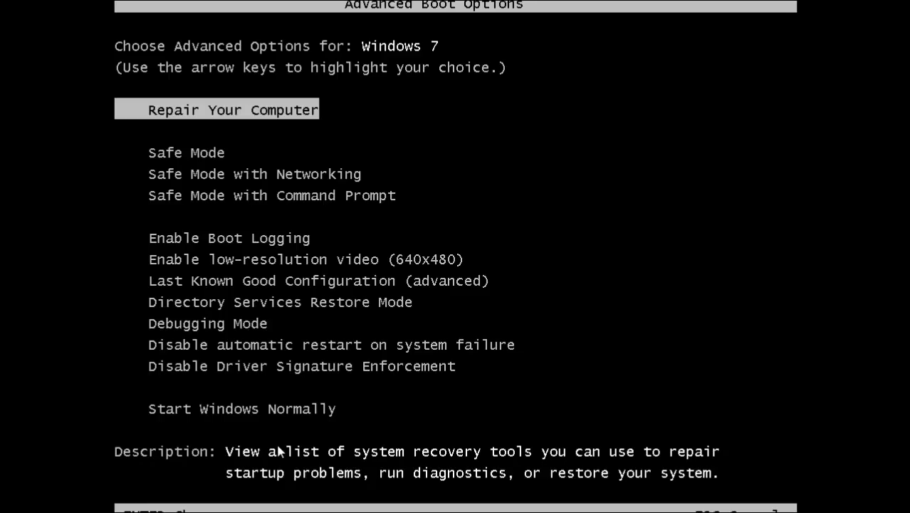
key(Down)
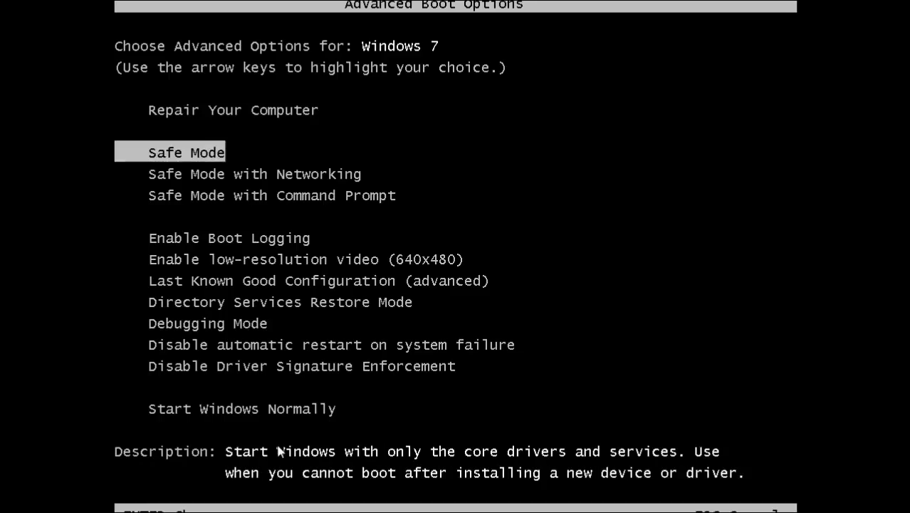
key(Return)
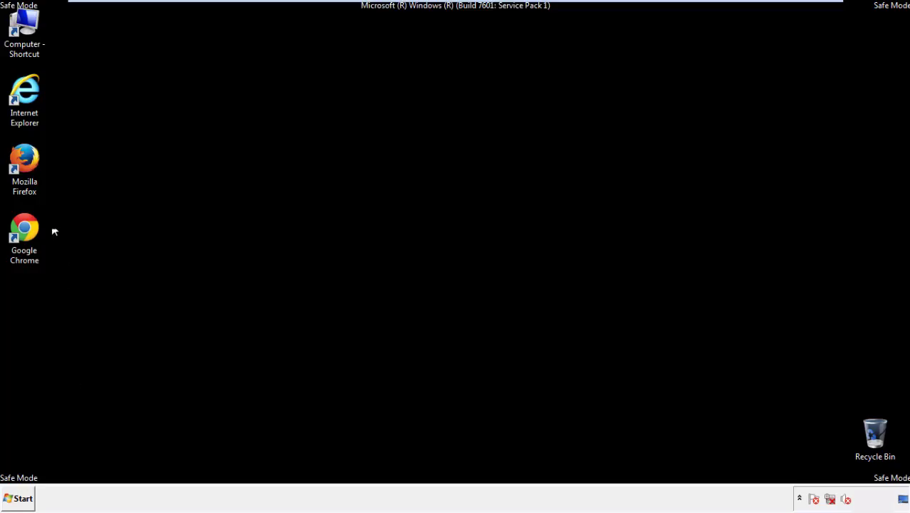
Launch Firefox, decline the default-browser prompt, and keep the classic menu bar visible
double_click(34, 168)
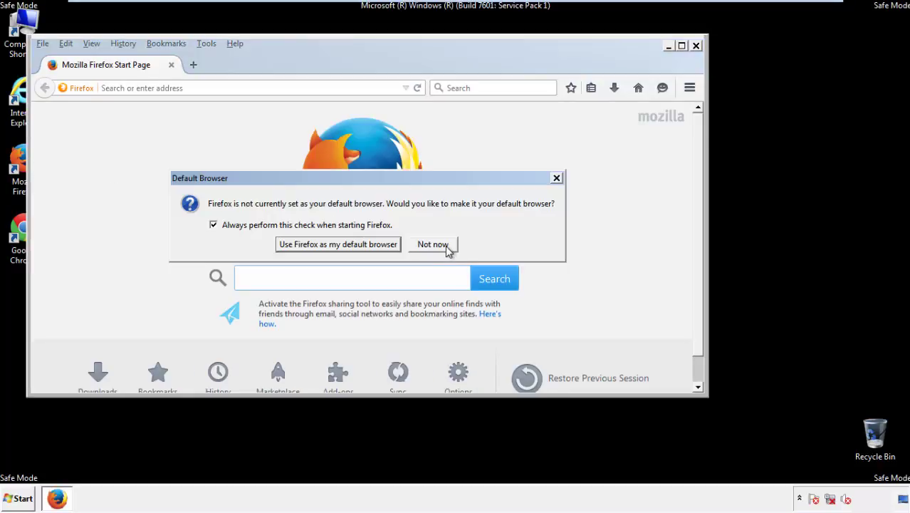
click(446, 245)
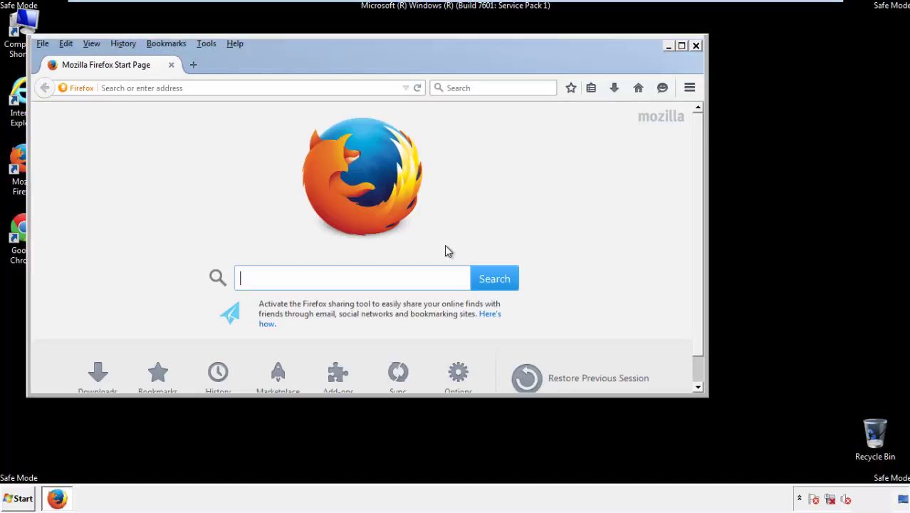
right_click(280, 63)
click(308, 107)
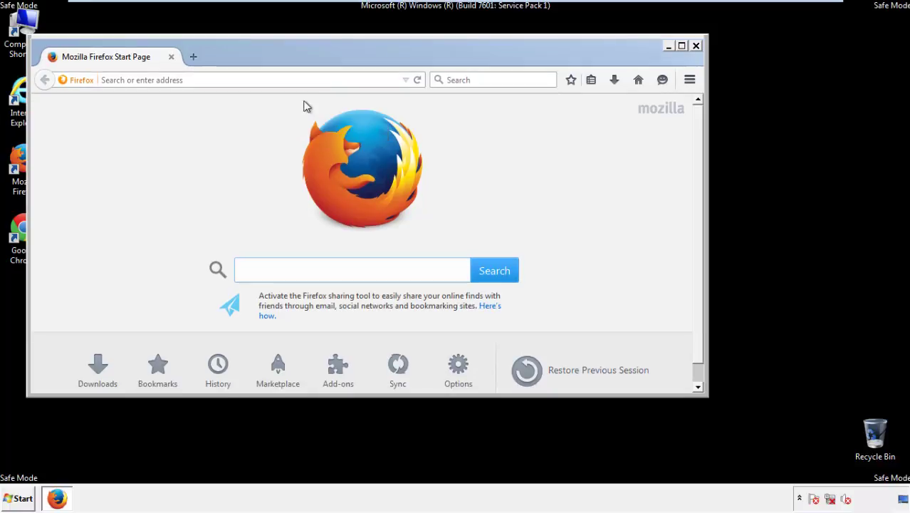
right_click(289, 60)
click(295, 108)
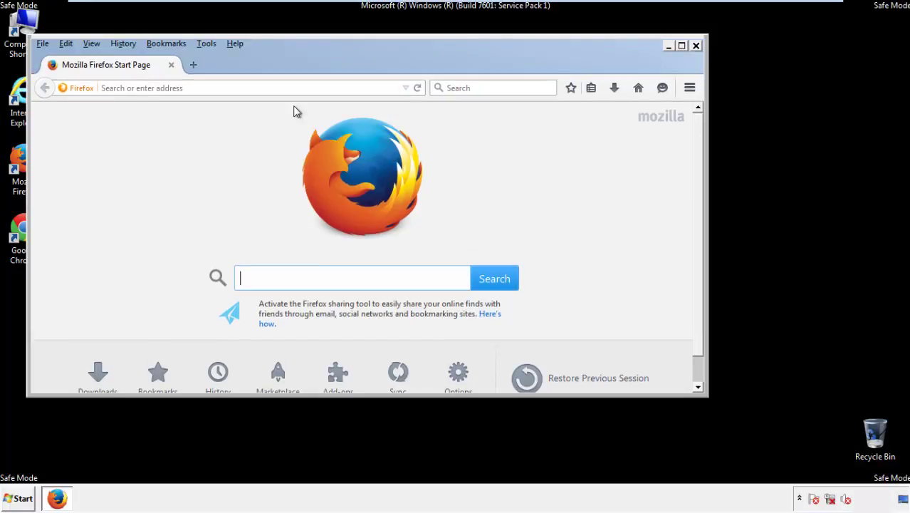
Clear Firefox history for Everything with all items ticked, including Offline Website Data and Site Preferences
click(132, 47)
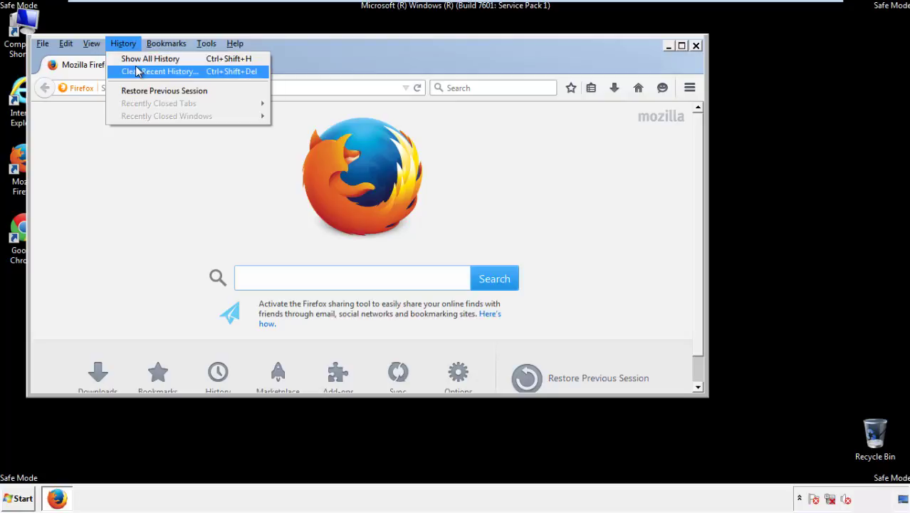
click(137, 71)
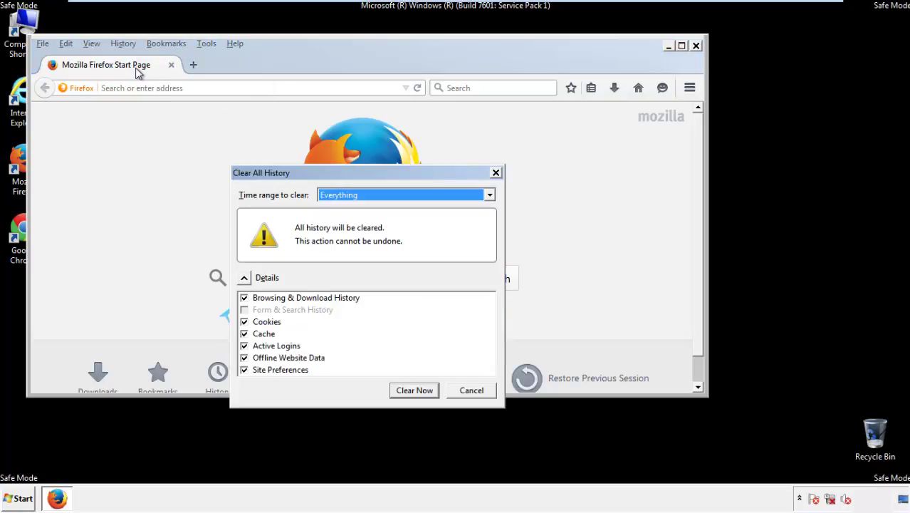
click(336, 197)
click(342, 267)
click(245, 357)
click(245, 357)
click(245, 371)
click(245, 371)
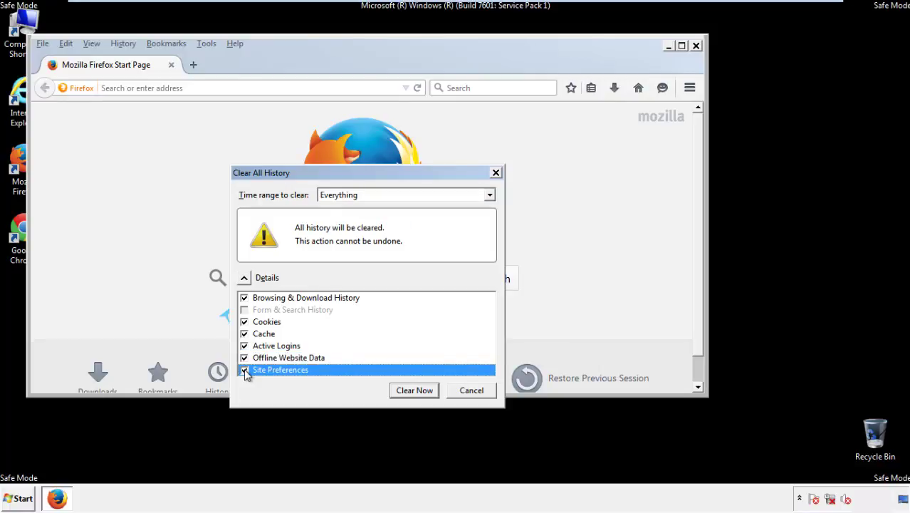
click(414, 391)
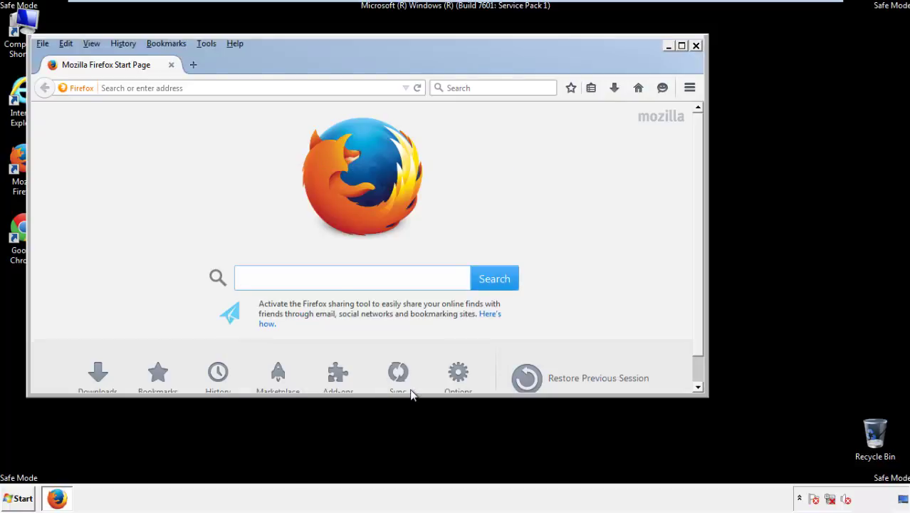
Refresh Firefox to its defaults from Troubleshooting Information and decline the default-browser prompt
click(235, 44)
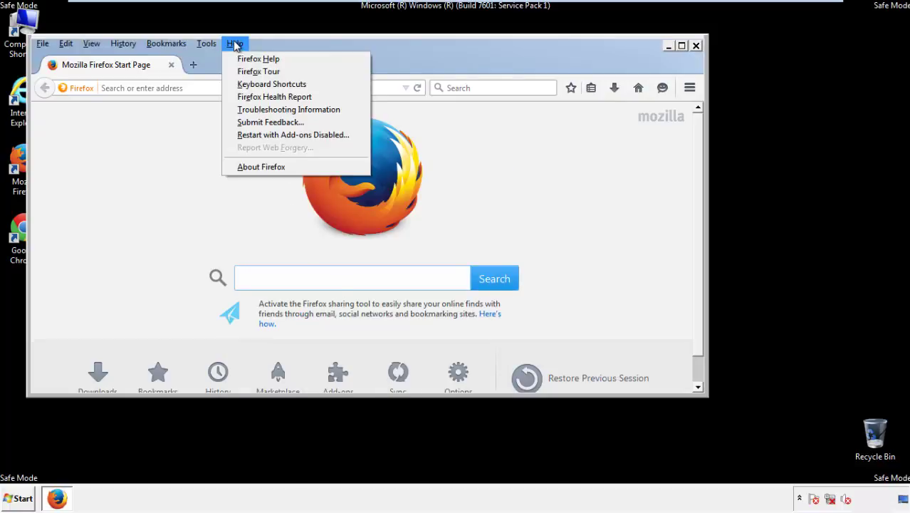
click(263, 109)
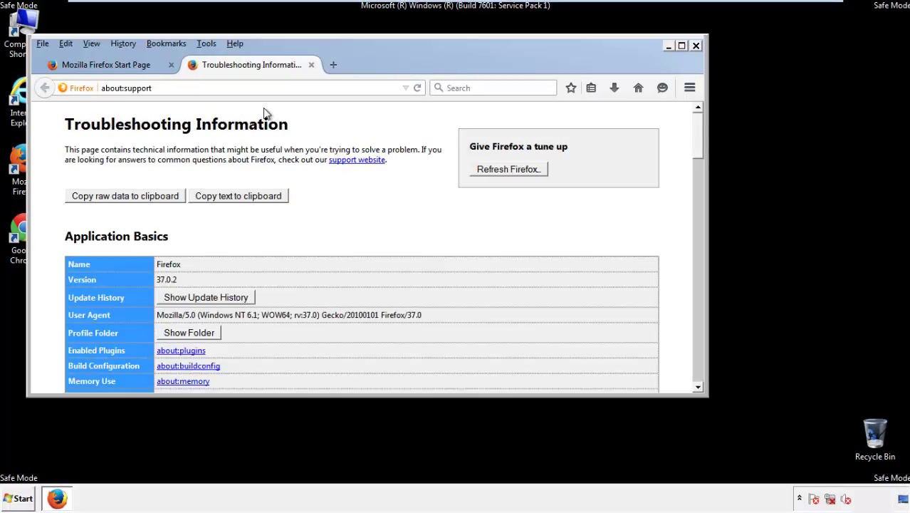
click(528, 171)
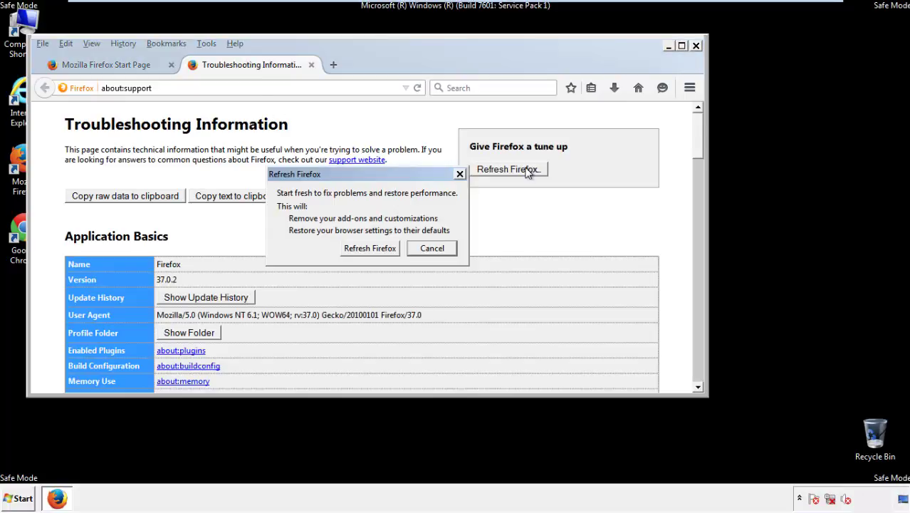
click(369, 248)
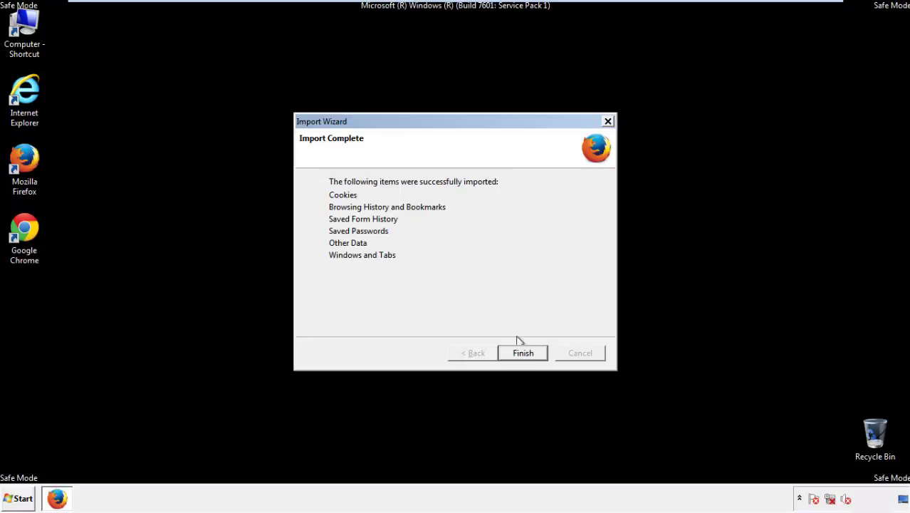
click(524, 353)
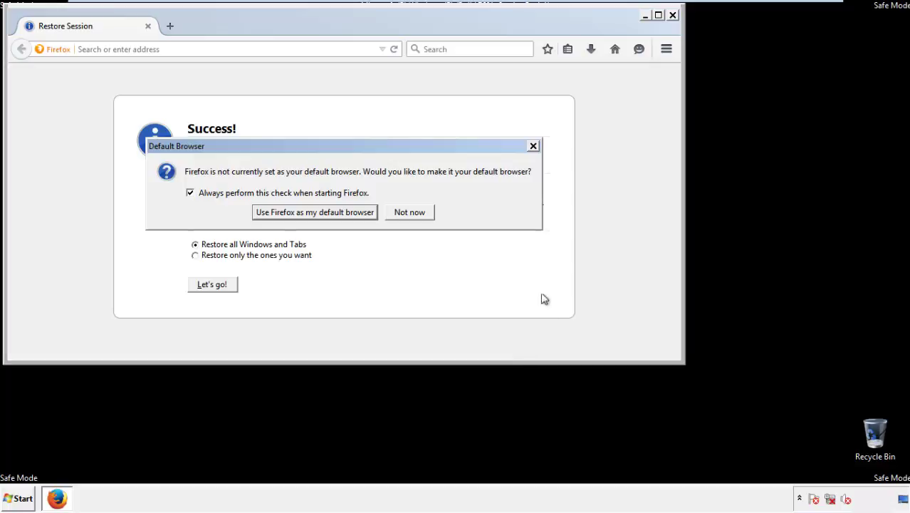
click(412, 214)
Close Firefox and launch Google Chrome from its desktop shortcut
click(673, 14)
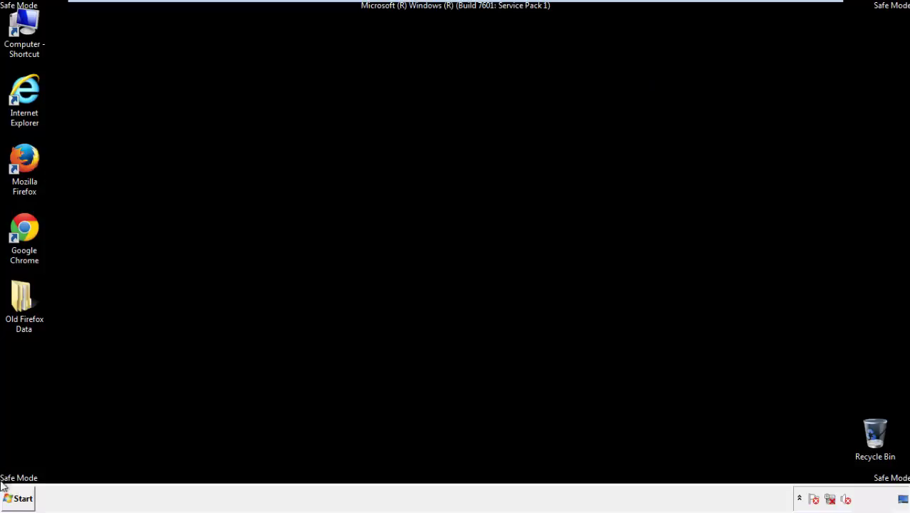
click(21, 227)
double_click(21, 226)
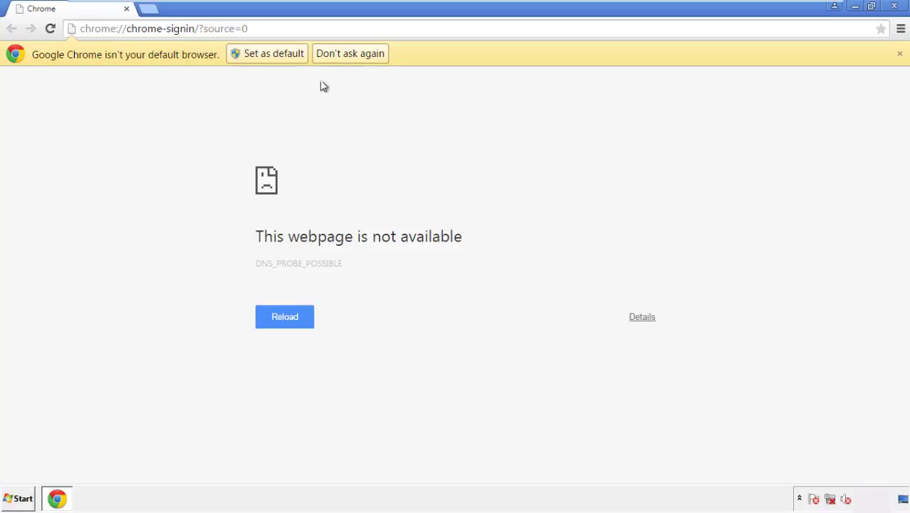
Stop Chrome's default-browser prompt permanently and open the History page through Settings
click(350, 54)
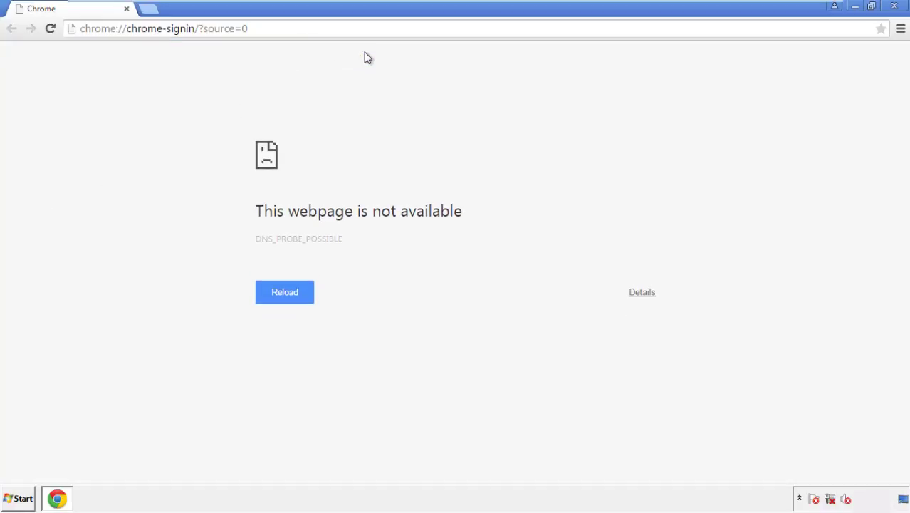
click(901, 30)
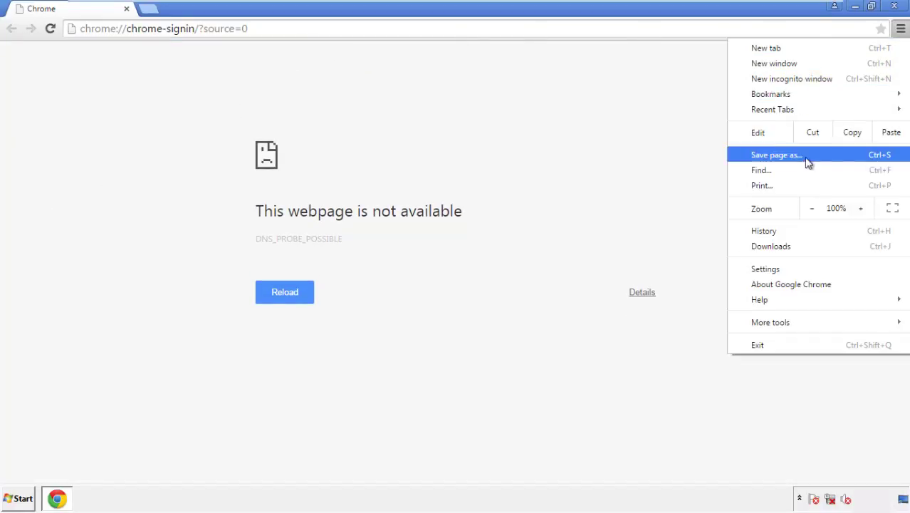
click(768, 270)
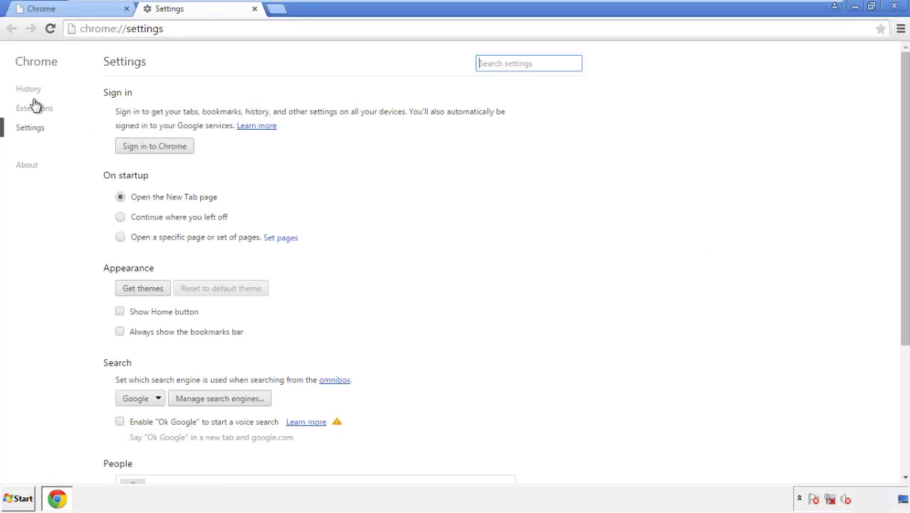
click(33, 92)
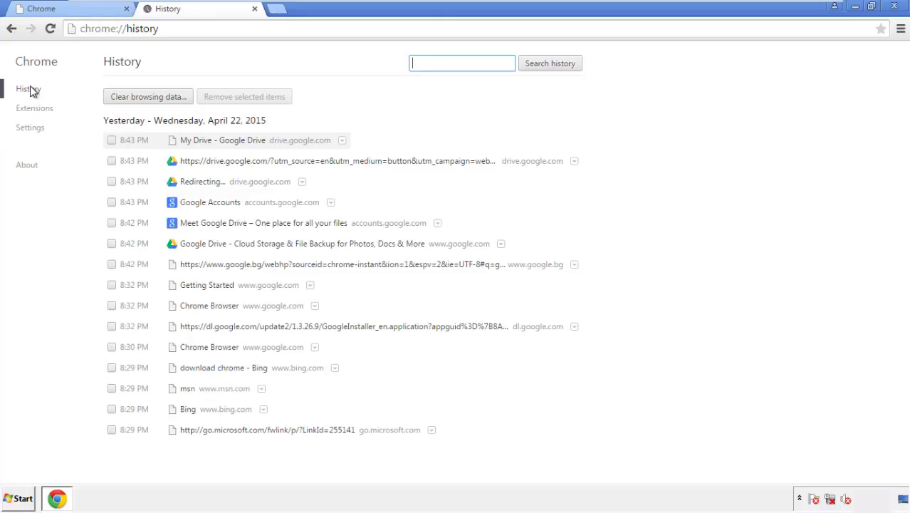
Clear Chrome browsing data from the beginning of time, adding autofill form data but keeping passwords
click(138, 98)
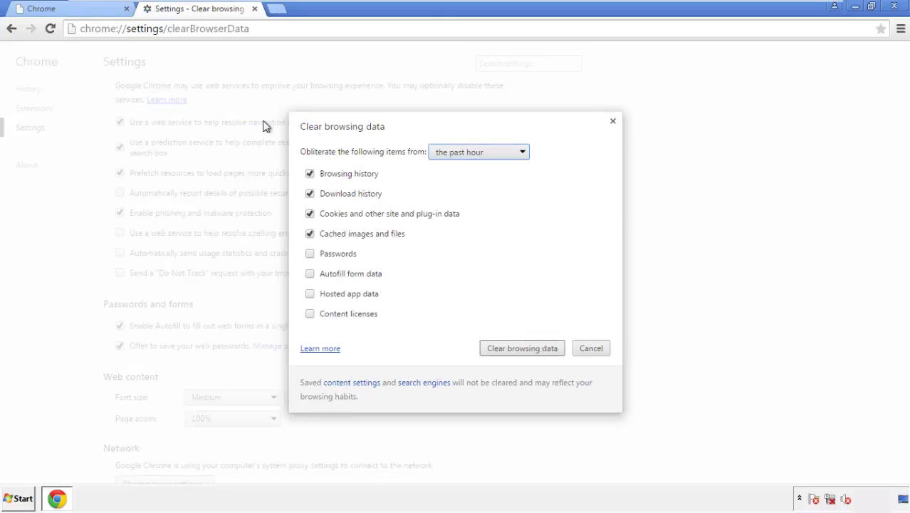
click(458, 154)
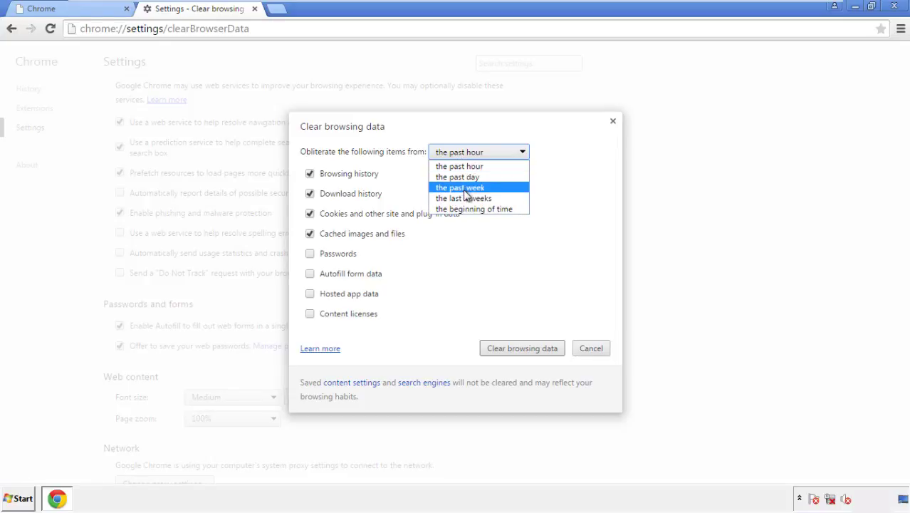
click(454, 210)
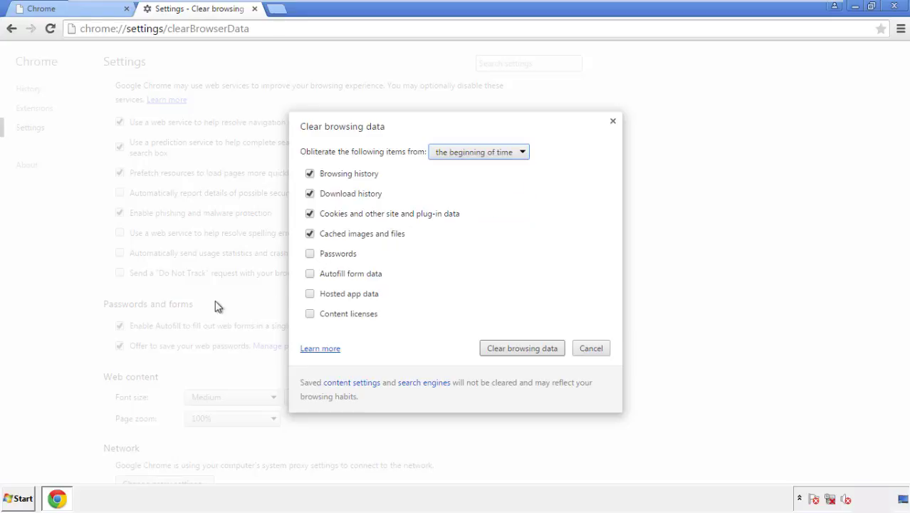
click(314, 275)
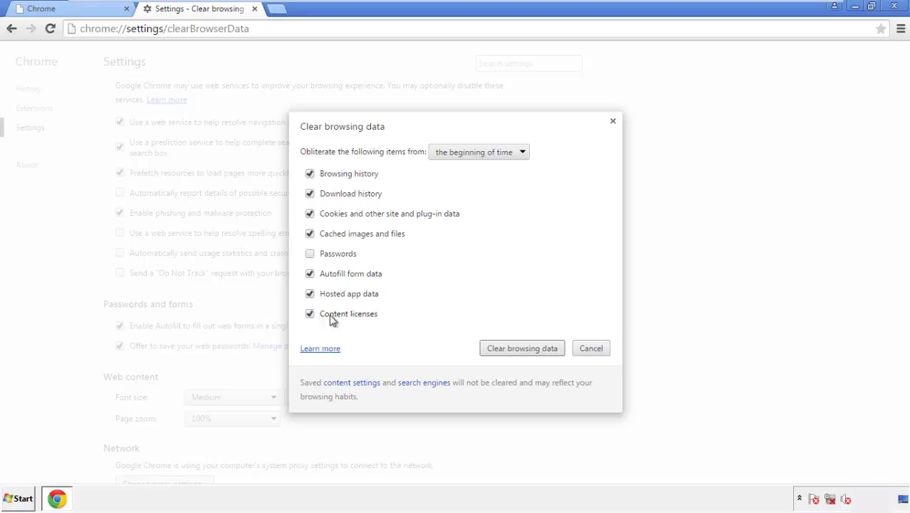
click(509, 350)
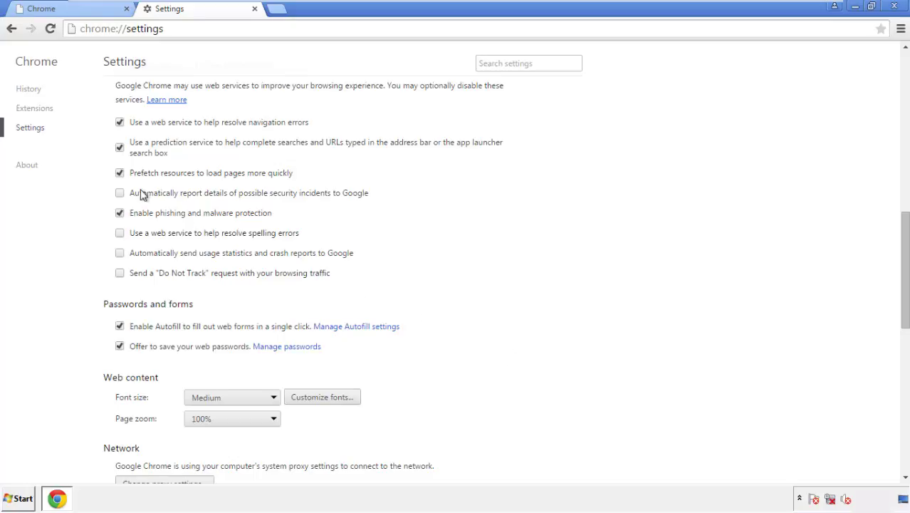
Reset Chrome's settings to their defaults from the bottom of Settings, then close Chrome
drag(905, 226, 903, 382)
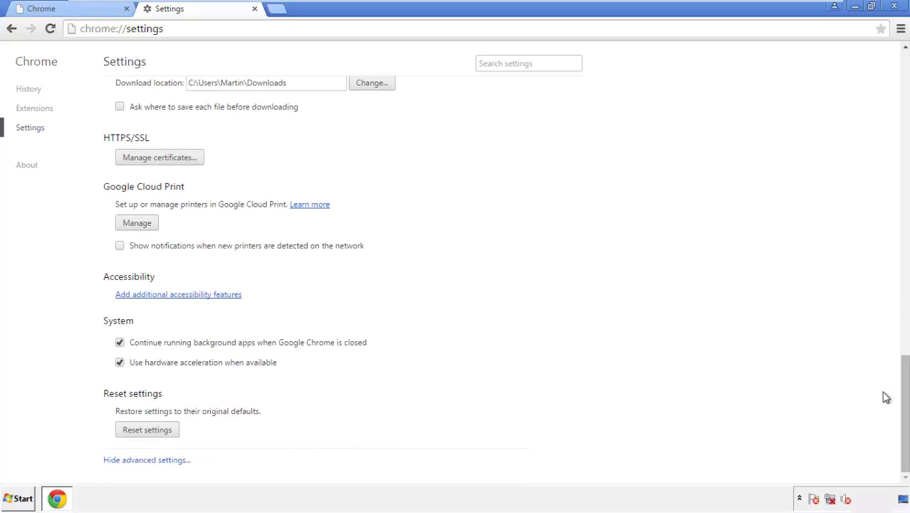
click(146, 430)
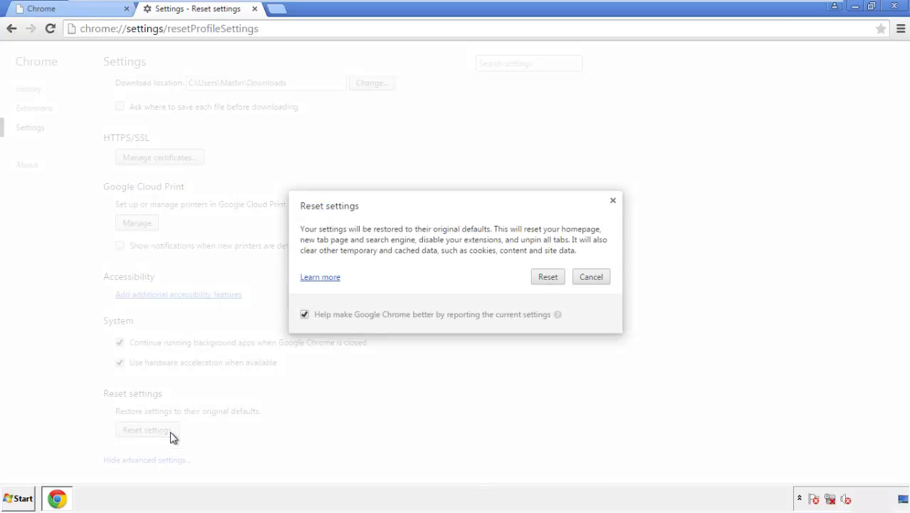
click(550, 278)
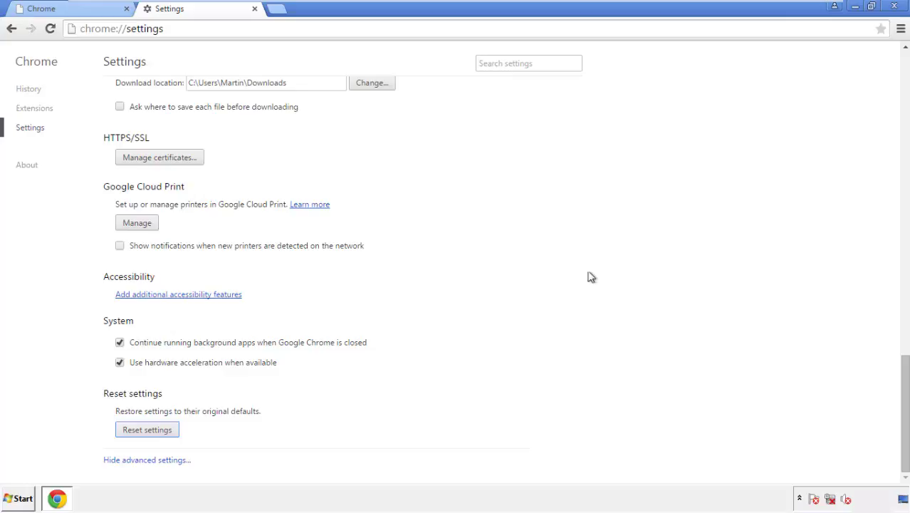
click(893, 6)
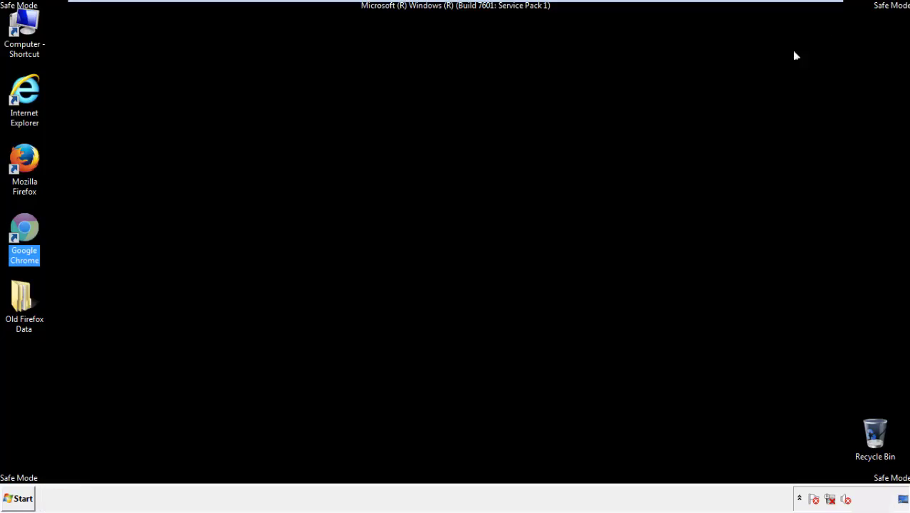
Deselect the desktop icons and relaunch Firefox to its New Tab page
click(491, 231)
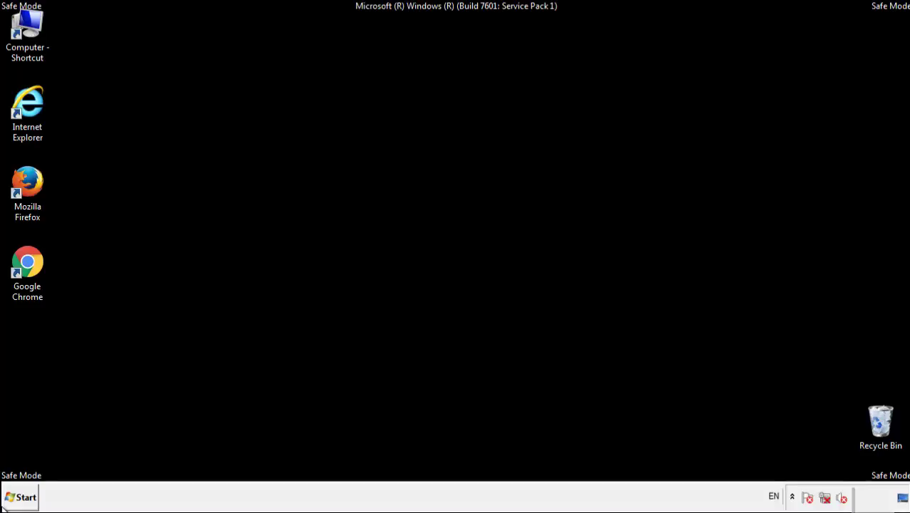
double_click(35, 178)
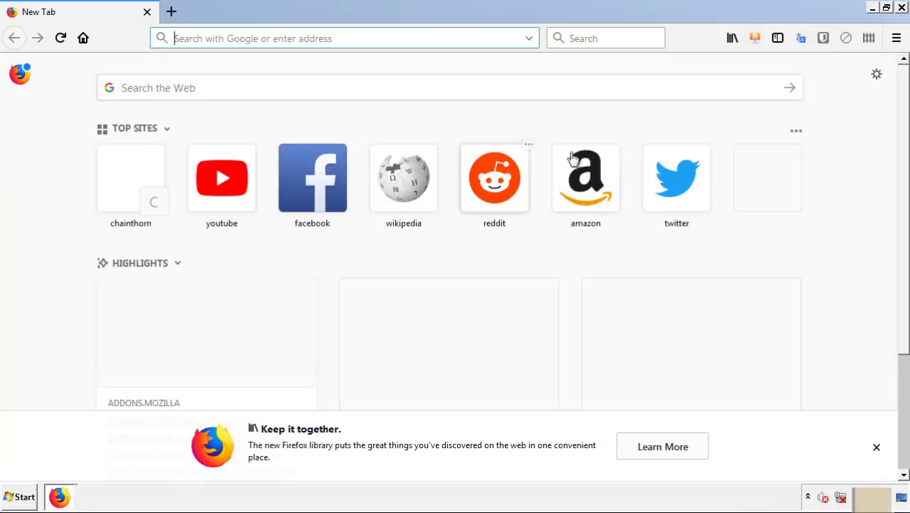
Remove the Search Mine extension in Firefox's Add-ons, close Firefox, and launch Google Chrome
click(897, 39)
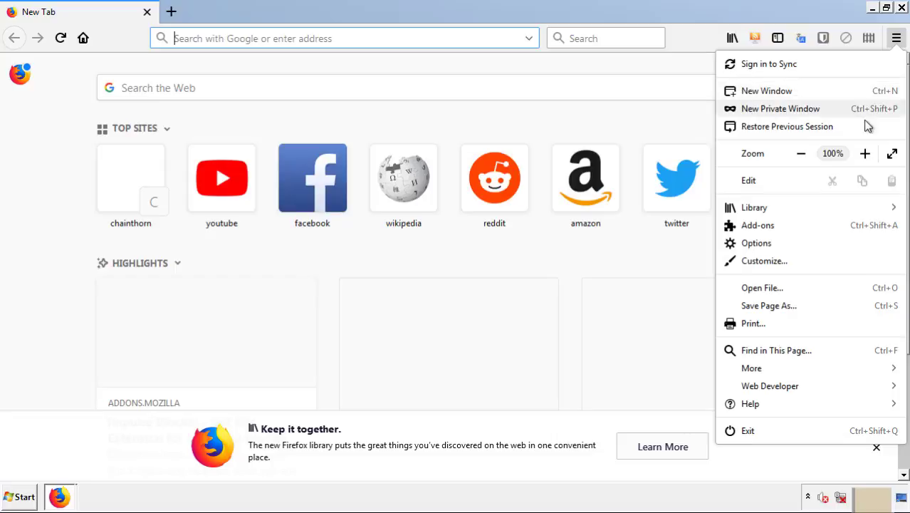
click(840, 232)
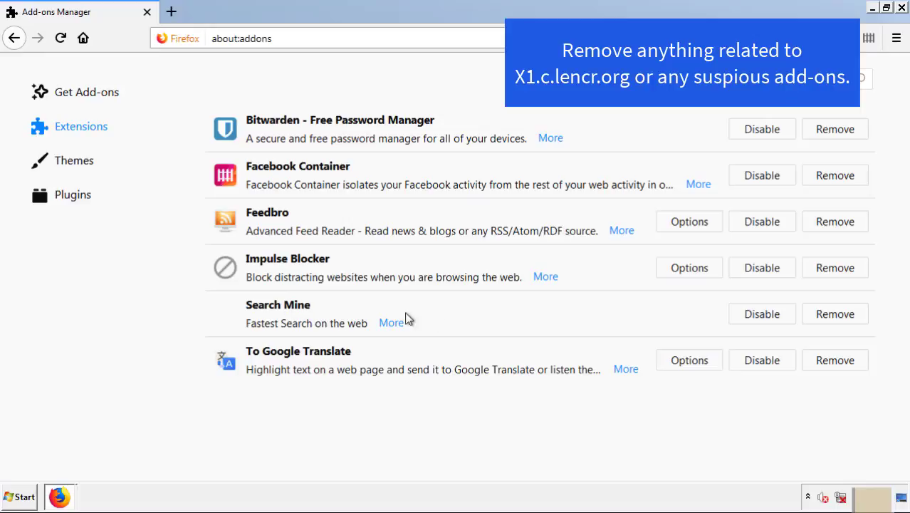
click(832, 318)
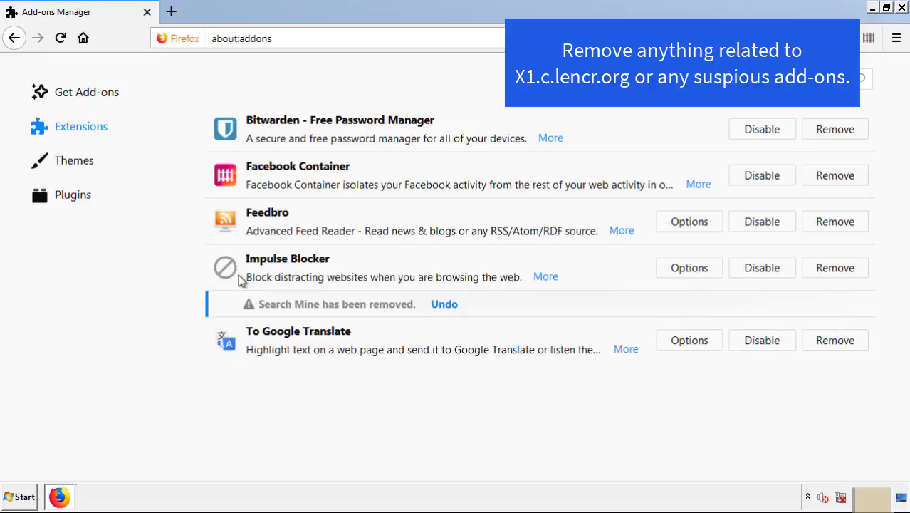
click(902, 7)
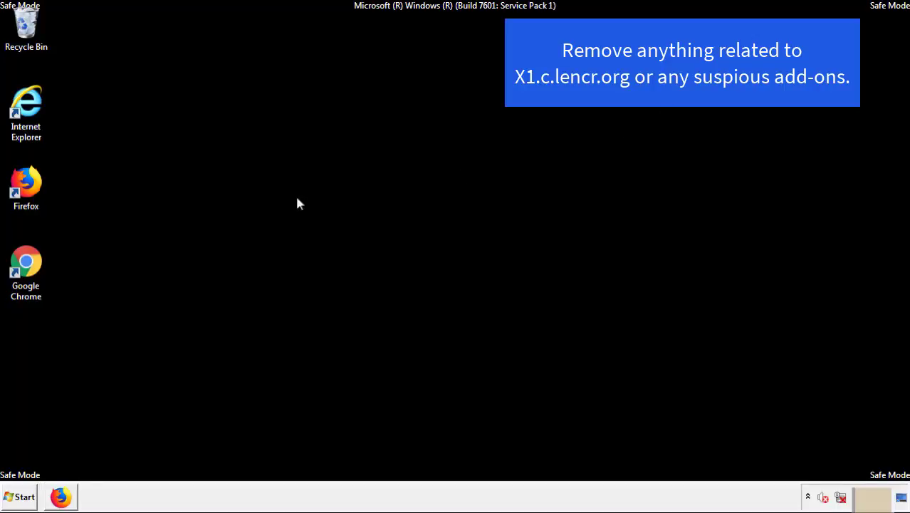
double_click(25, 277)
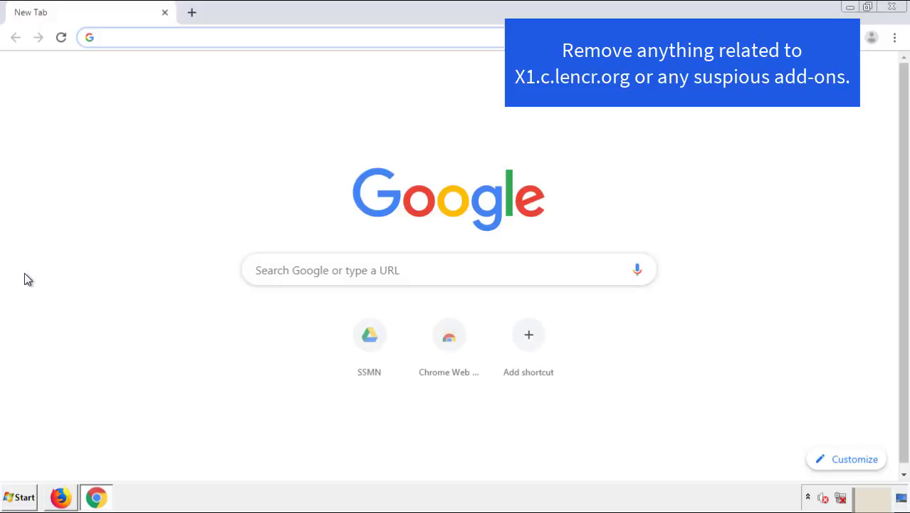
Remove the Search Mine extension from Chrome's Extensions page, close Chrome and open the Start menu
click(895, 37)
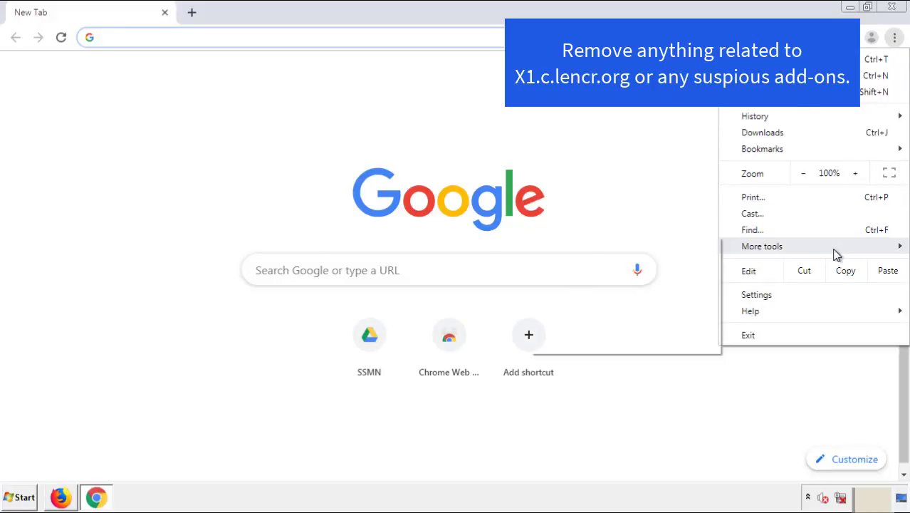
mouse_move(815, 249)
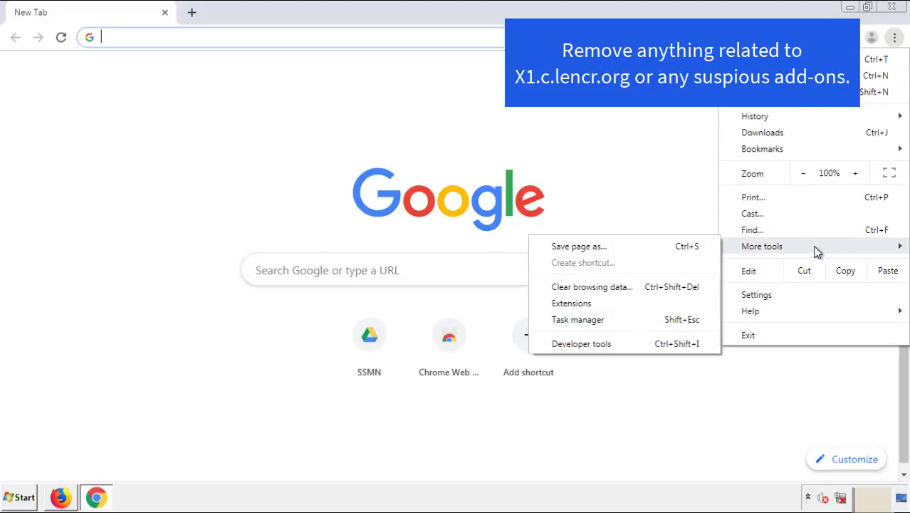
click(578, 303)
scroll(257, 238, down, 7)
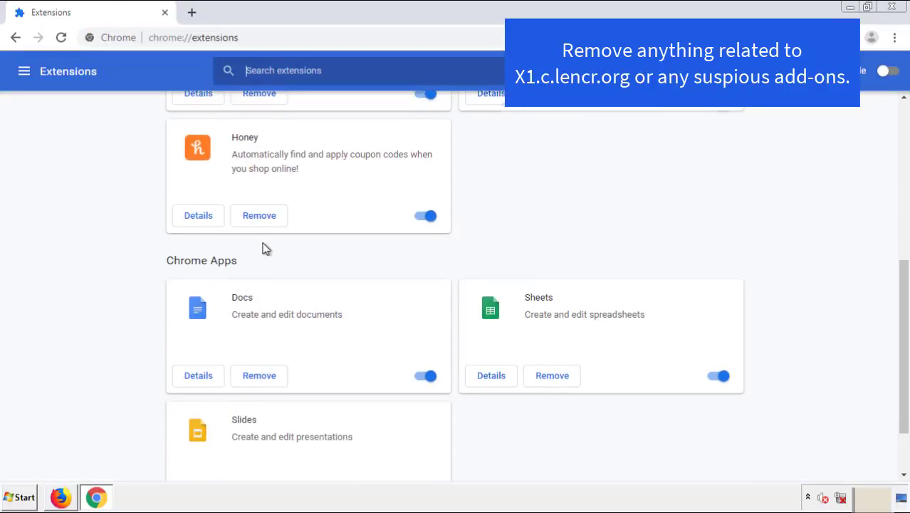
scroll(346, 260, up, 7)
click(258, 206)
click(508, 120)
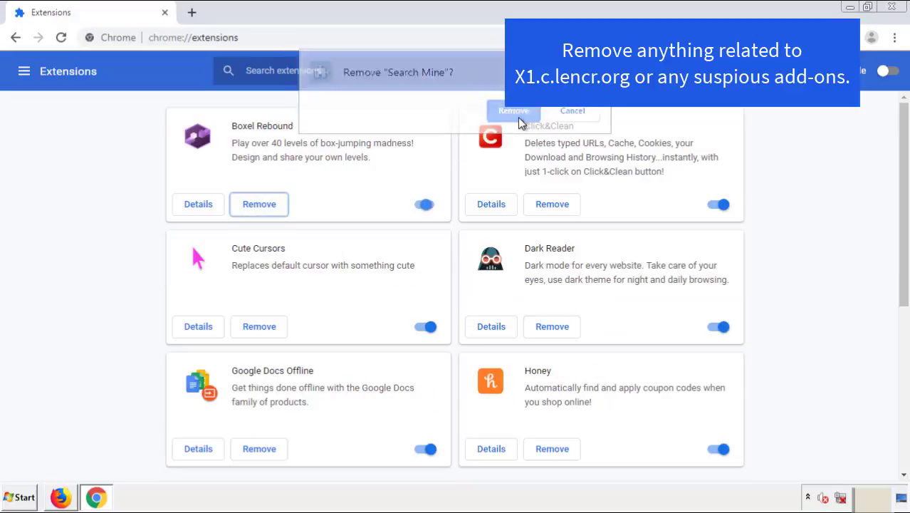
click(900, 11)
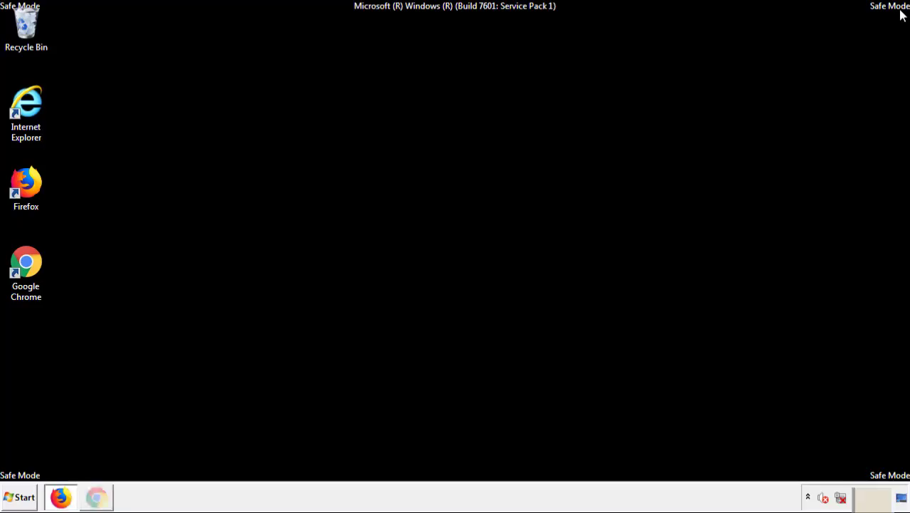
click(23, 498)
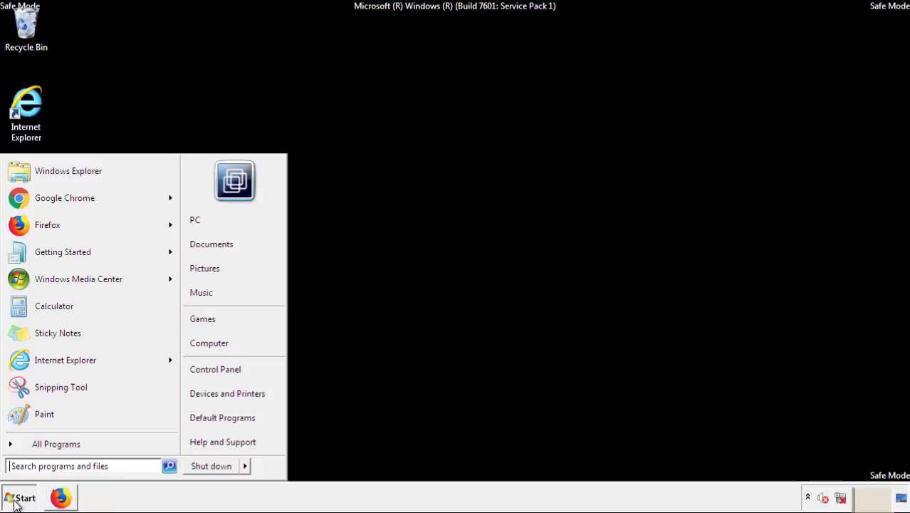